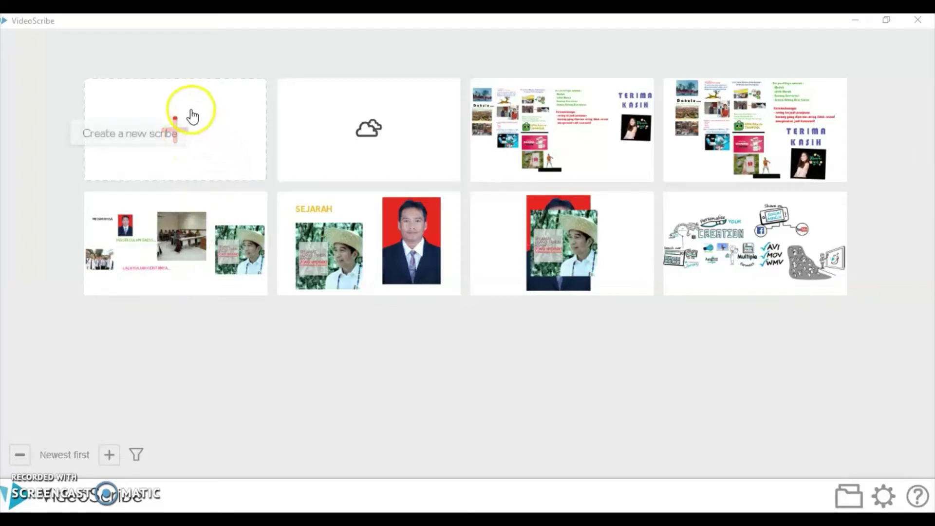
- Create a new scribe and add a text element reading "Menanak Nasi"
click(189, 126)
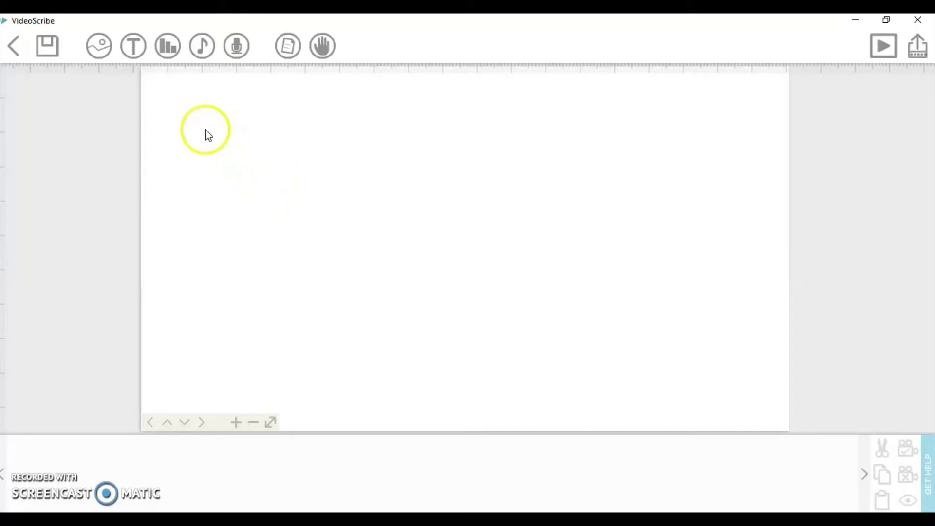
click(133, 46)
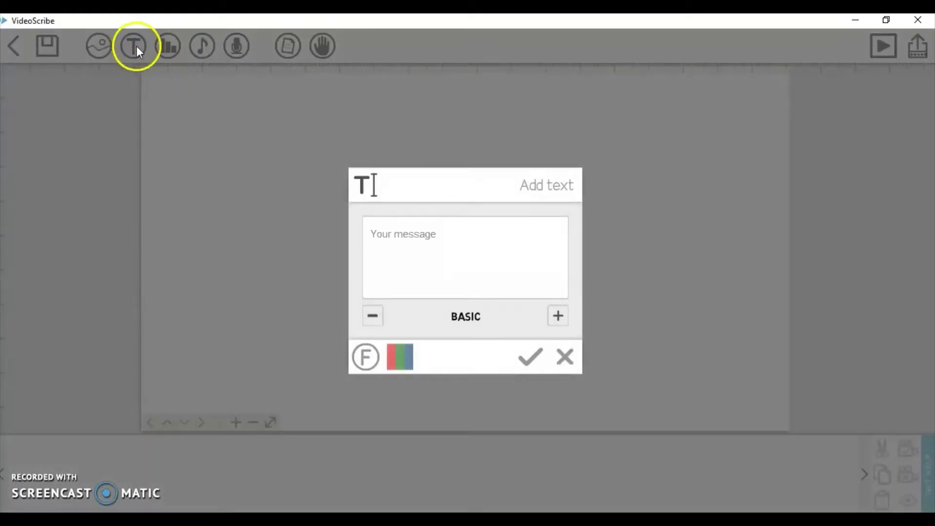
click(419, 220)
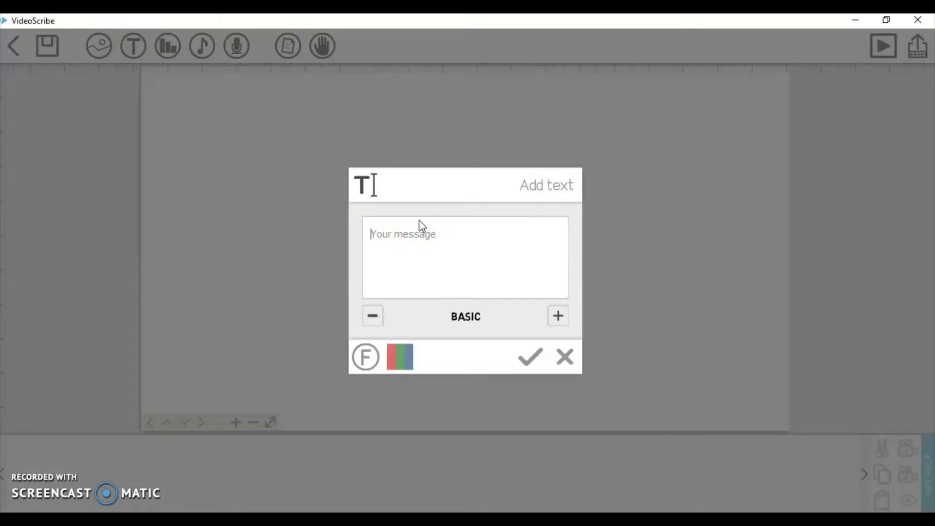
text(p)
key(BackSpace)
text(ME)
key(BackSpace)
text(enanak Nasi)
- Colour the "Menanak Nasi" text teal green and place it on the canvas
click(402, 353)
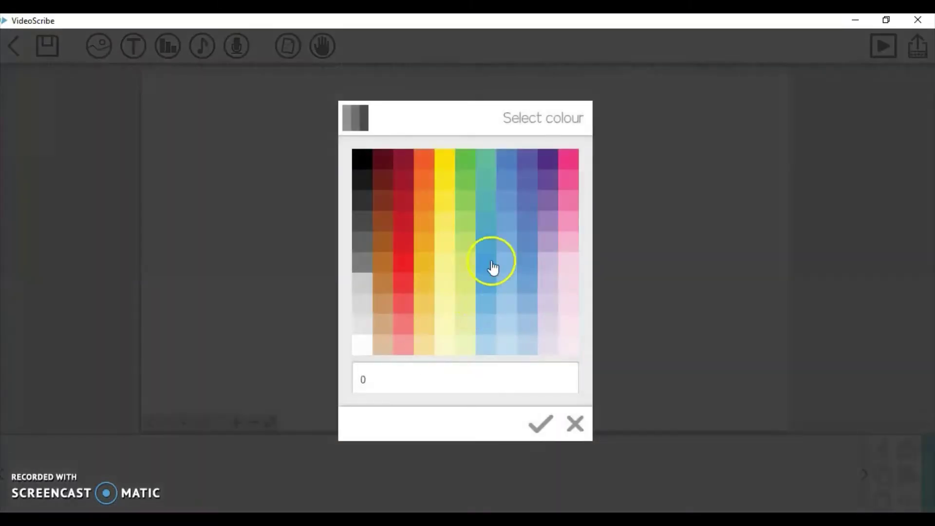
click(485, 187)
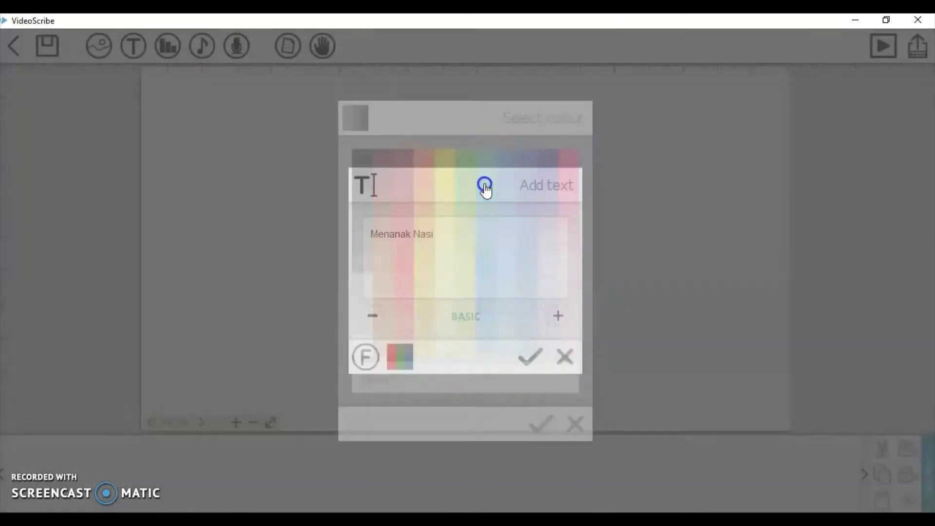
click(528, 362)
click(523, 261)
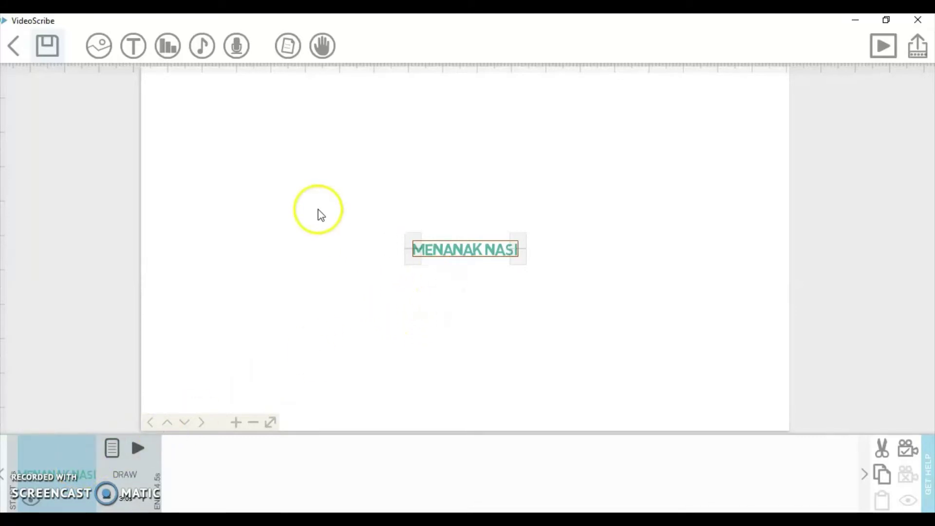
- Import the image MIKIR 1 from the Image dan GIF folder, using the full-colour line-drawing conversion with the fine jagged grey border
click(103, 55)
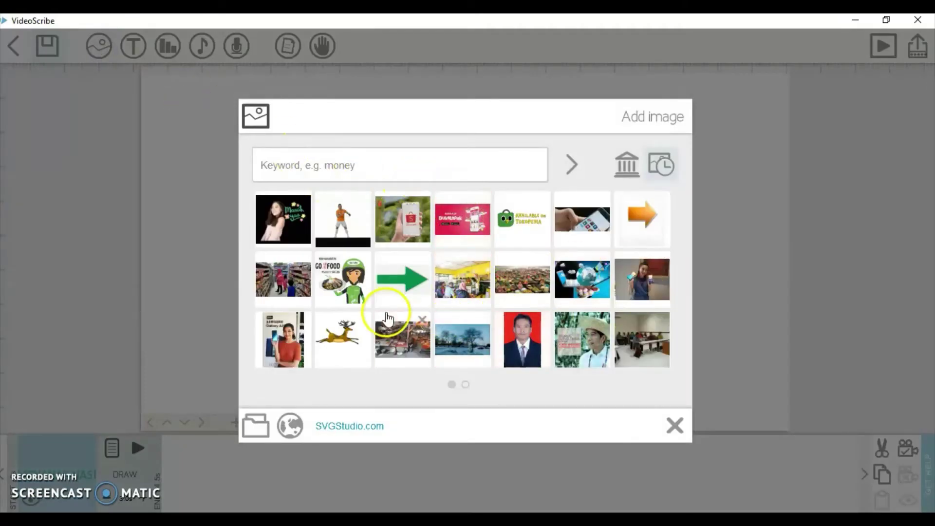
click(249, 430)
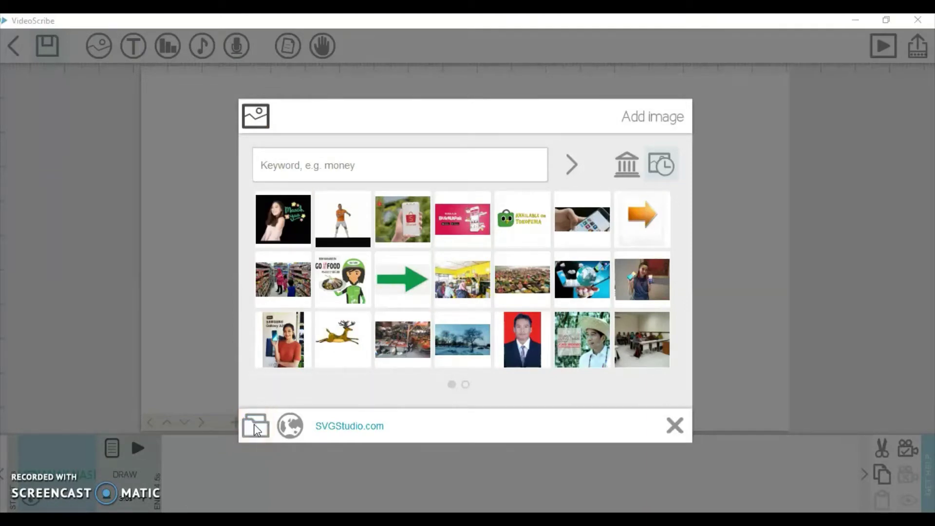
click(263, 423)
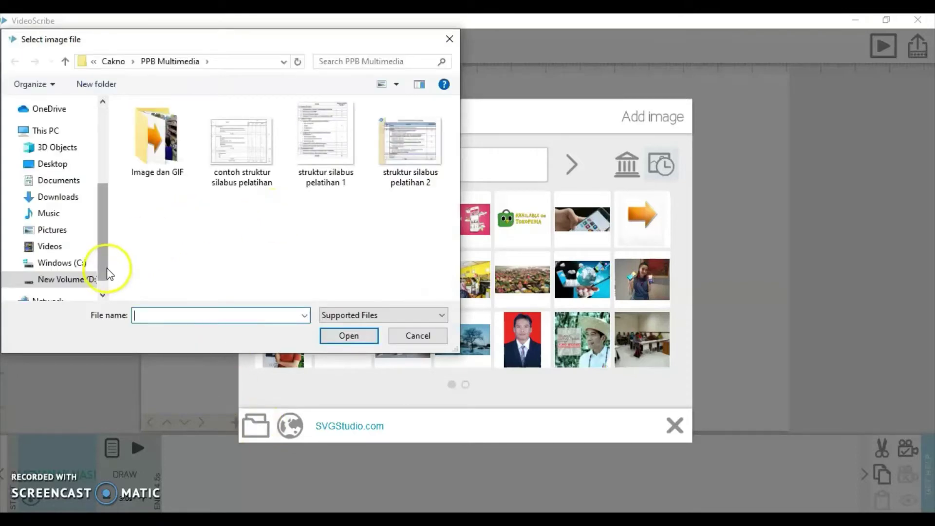
click(158, 132)
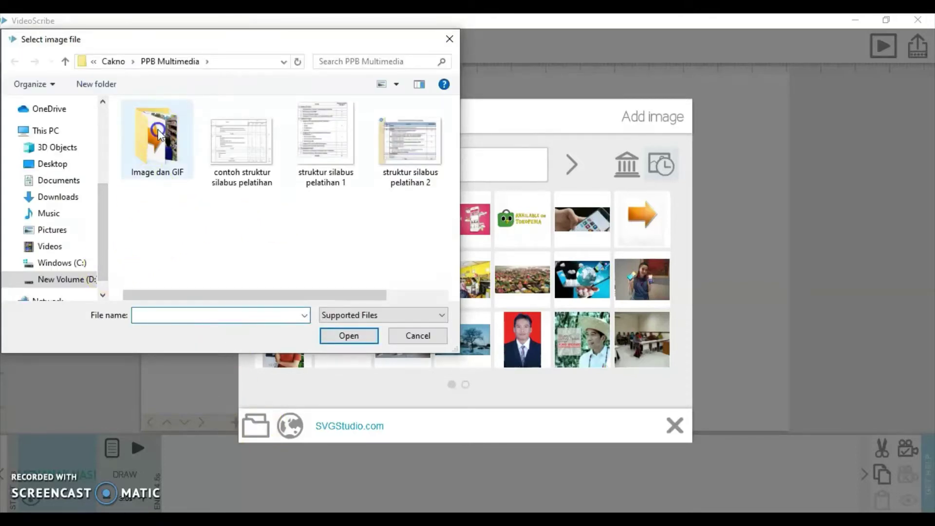
double_click(159, 132)
click(245, 207)
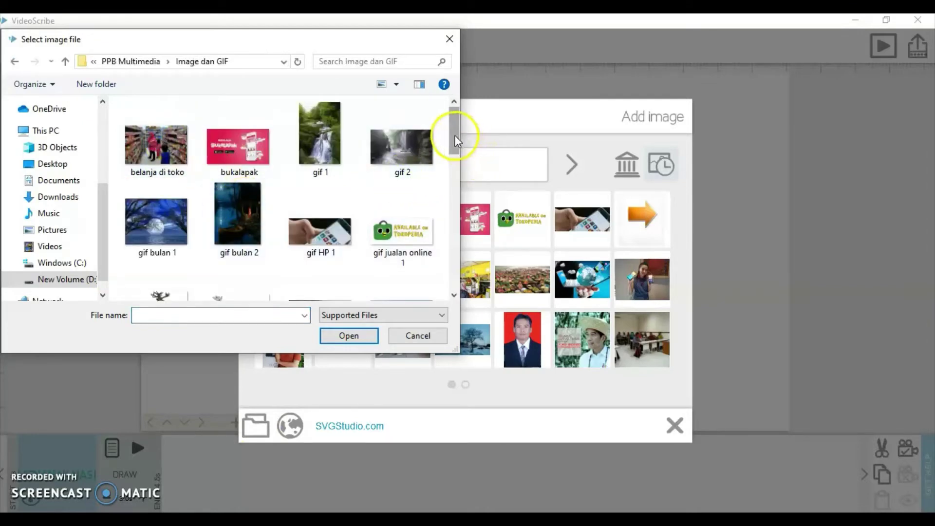
drag(455, 142, 458, 209)
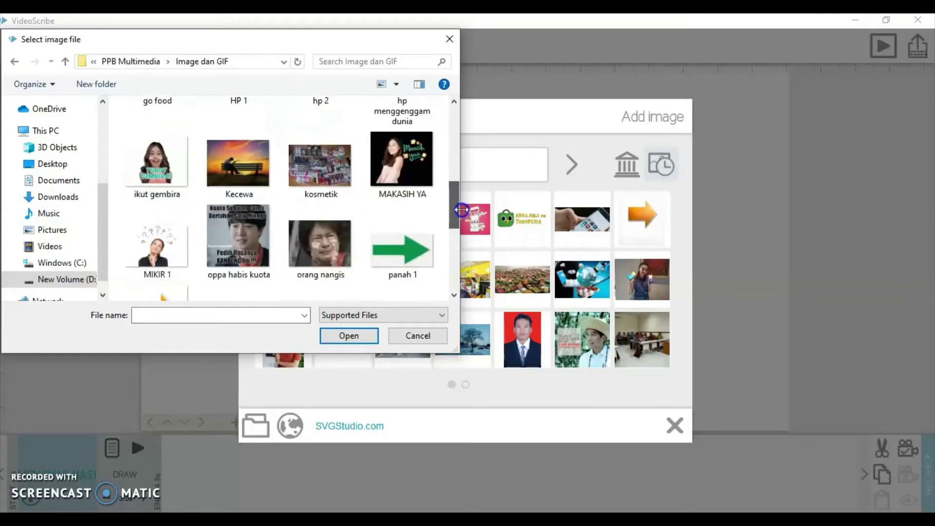
click(184, 242)
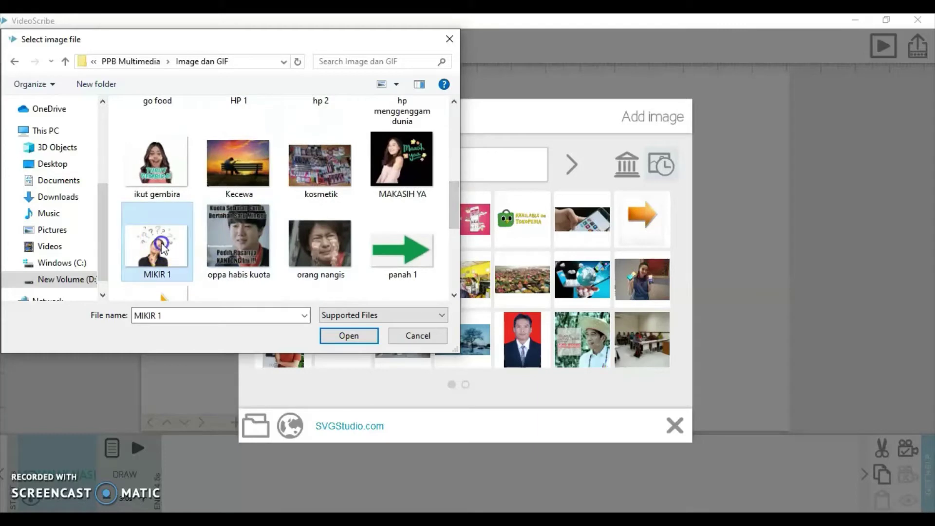
click(348, 337)
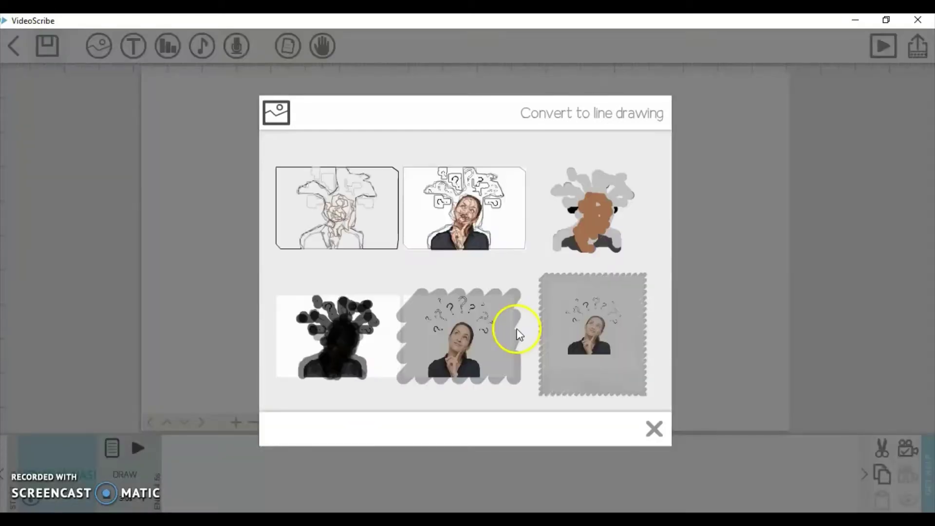
click(600, 334)
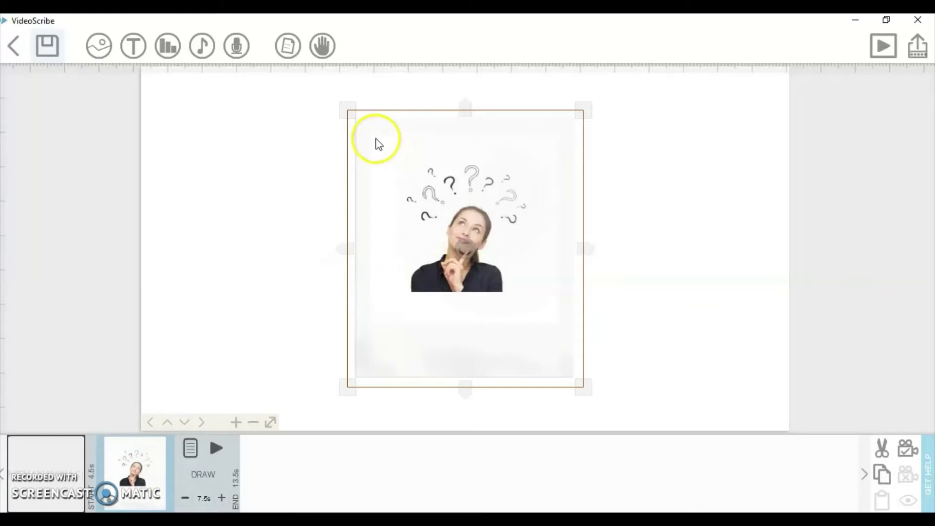
- Shrink the thinking-woman image to a little over half its size and move it to the right of the title text
drag(349, 115, 417, 171)
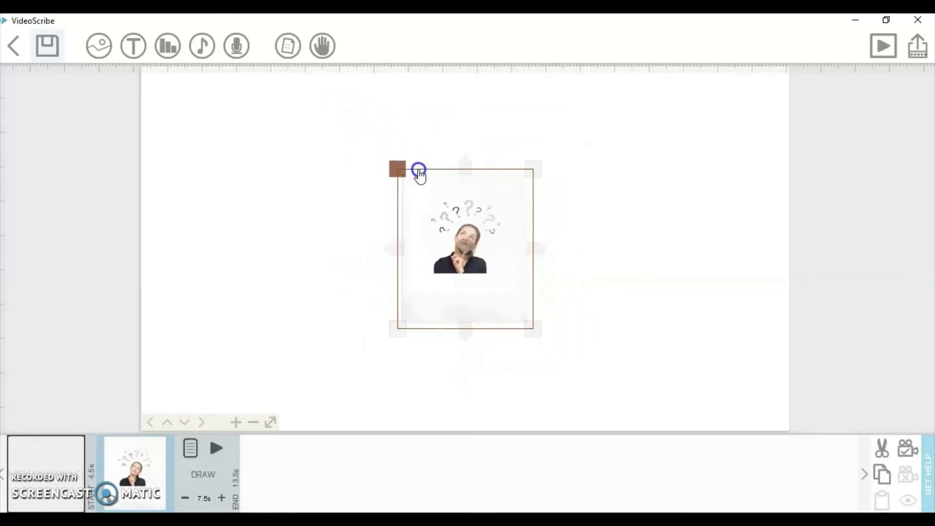
drag(441, 204, 575, 207)
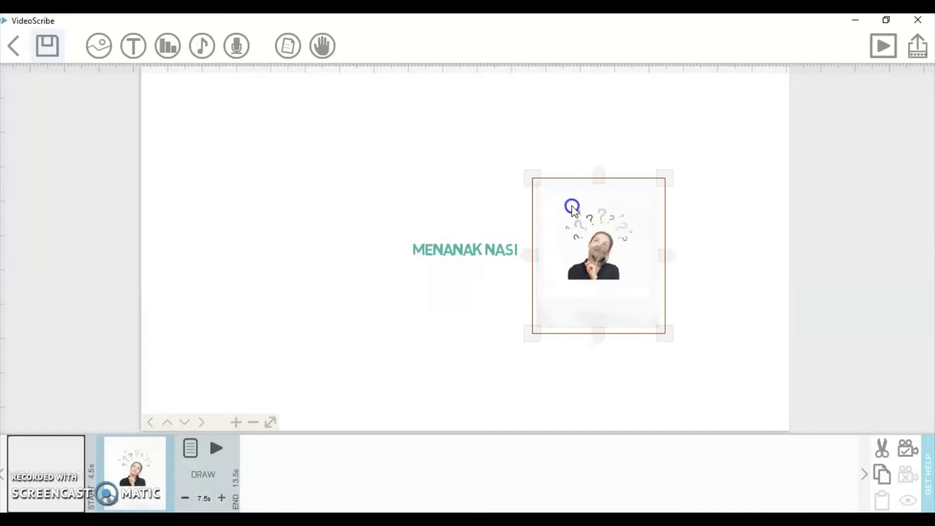
- Move the MENANAK NASI title away from the centre to the upper left of the canvas
click(449, 248)
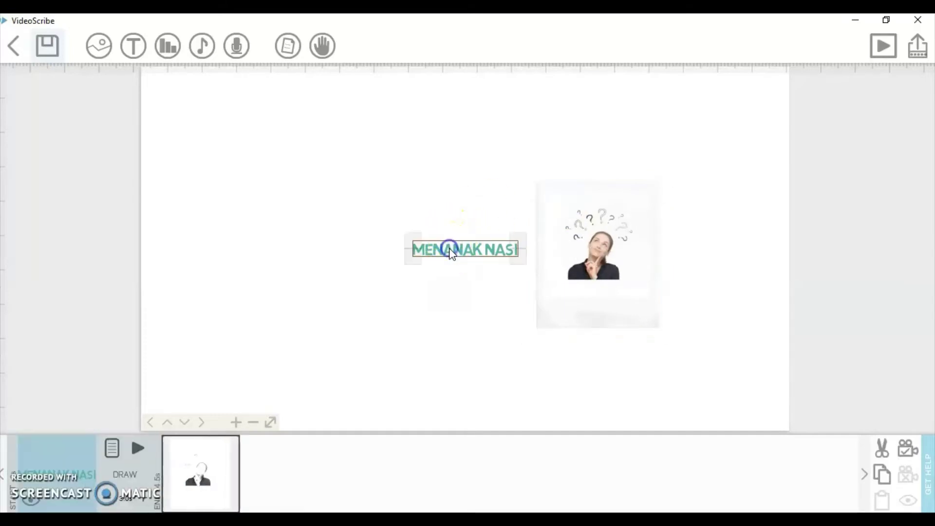
click(473, 279)
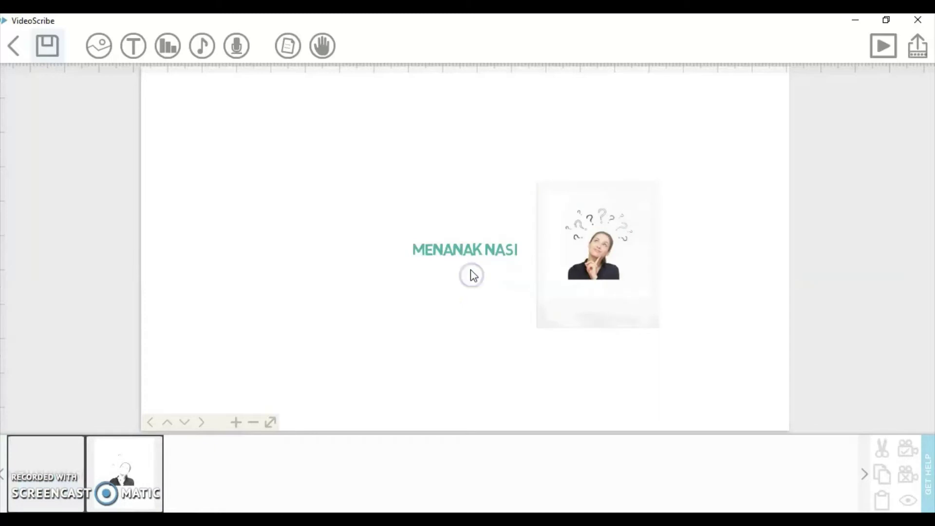
click(464, 251)
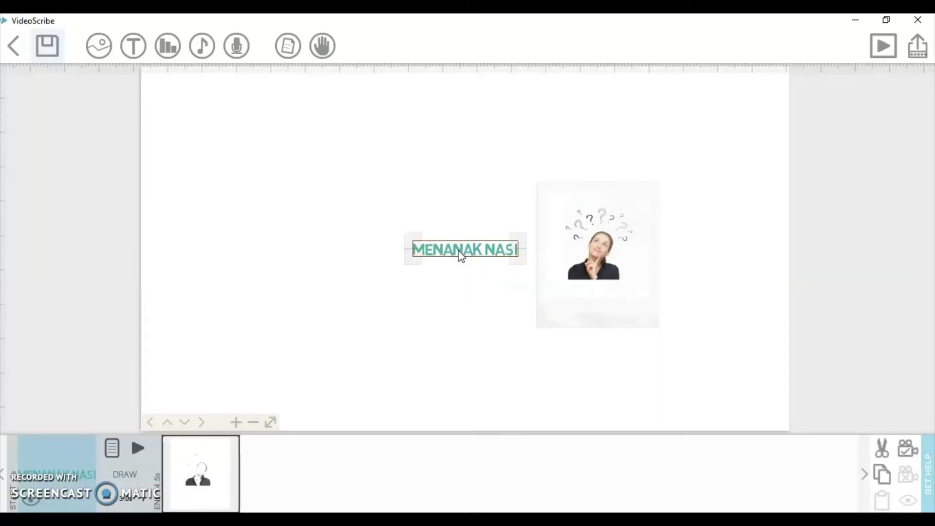
drag(458, 253, 255, 172)
click(338, 225)
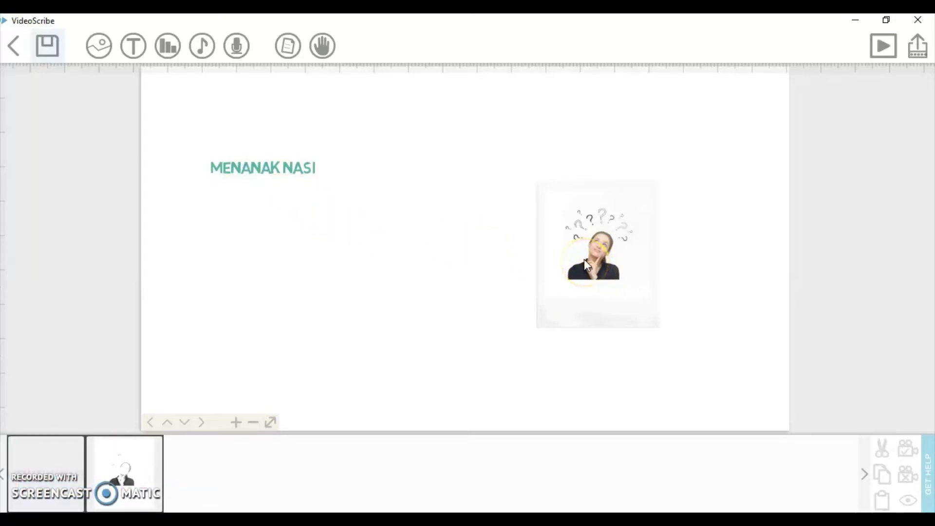
- Place the thinking-woman image directly below the MENANAK NASI title, aligned with its left edge
drag(583, 259, 556, 203)
click(479, 291)
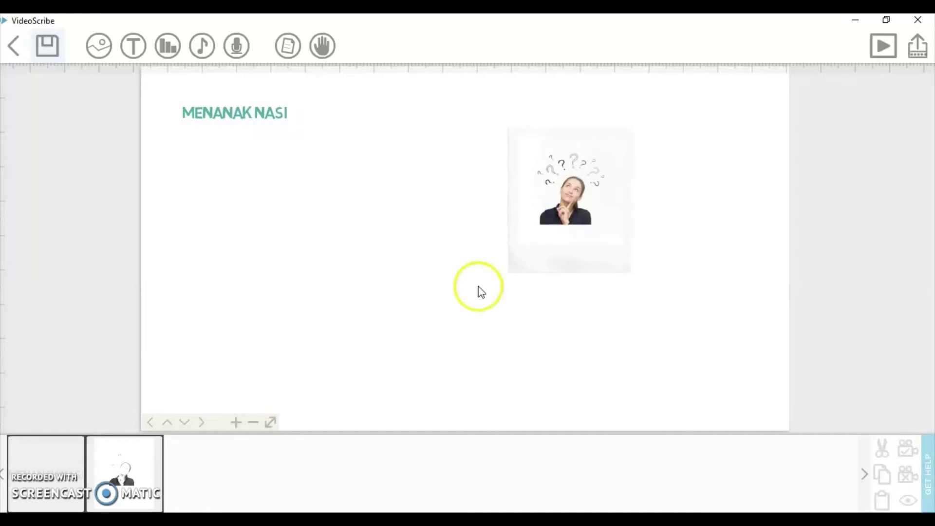
click(520, 246)
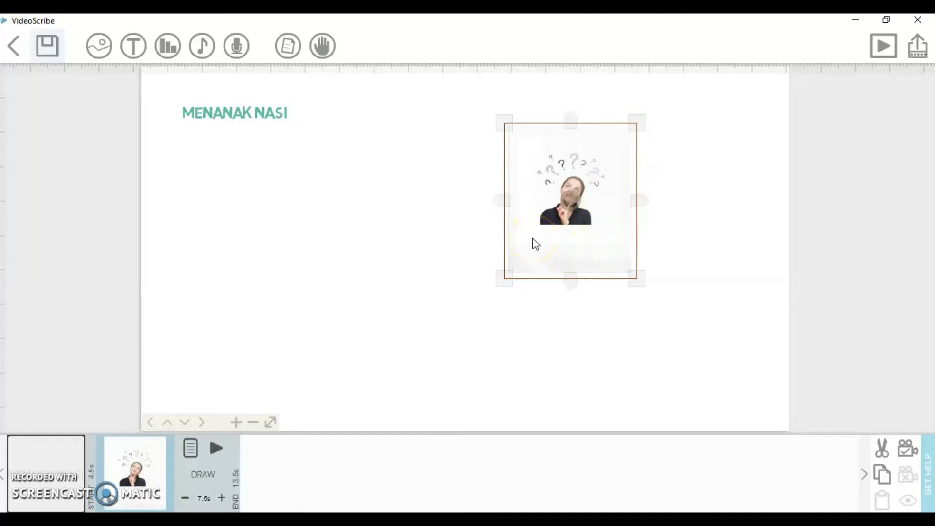
drag(532, 240, 208, 258)
click(397, 264)
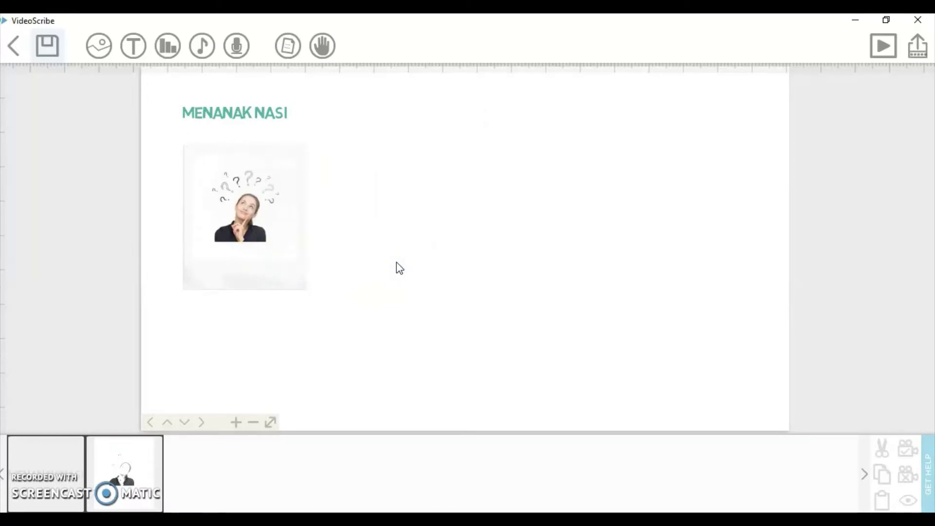
- Save the scribe as "Belajar 1" in the base folder
click(49, 54)
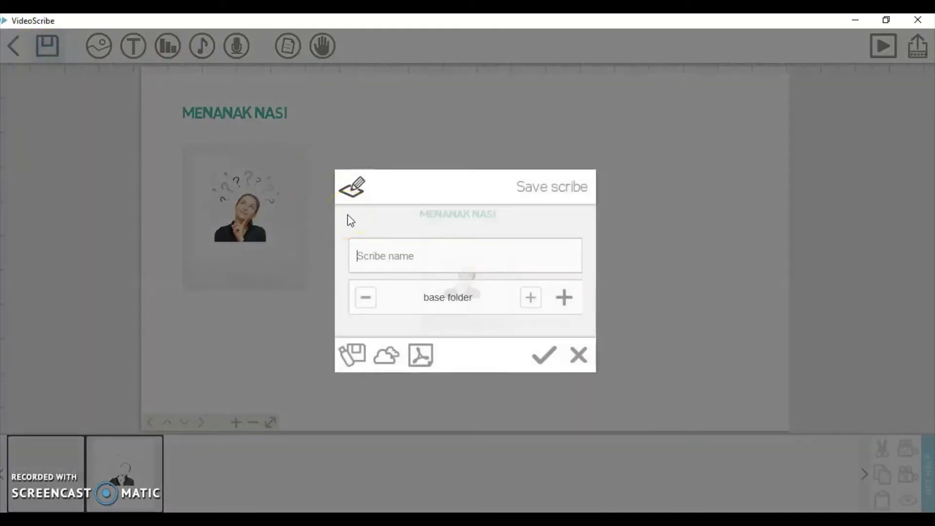
text(Belajar 1)
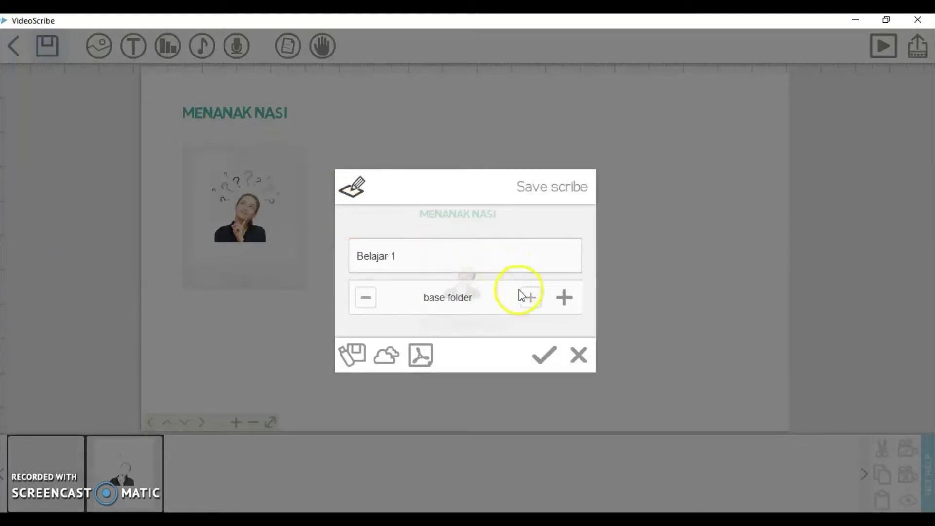
click(541, 360)
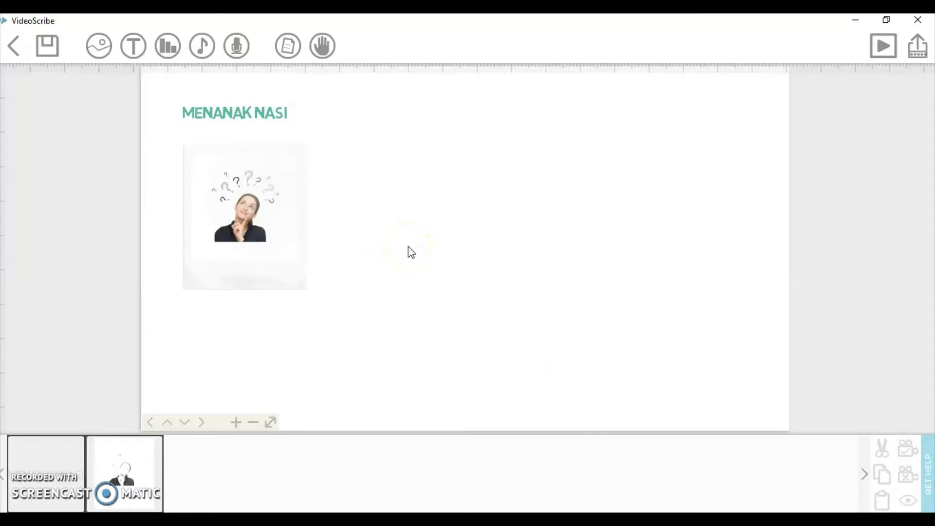
- Play a preview of the scribe animation and stop it
click(883, 45)
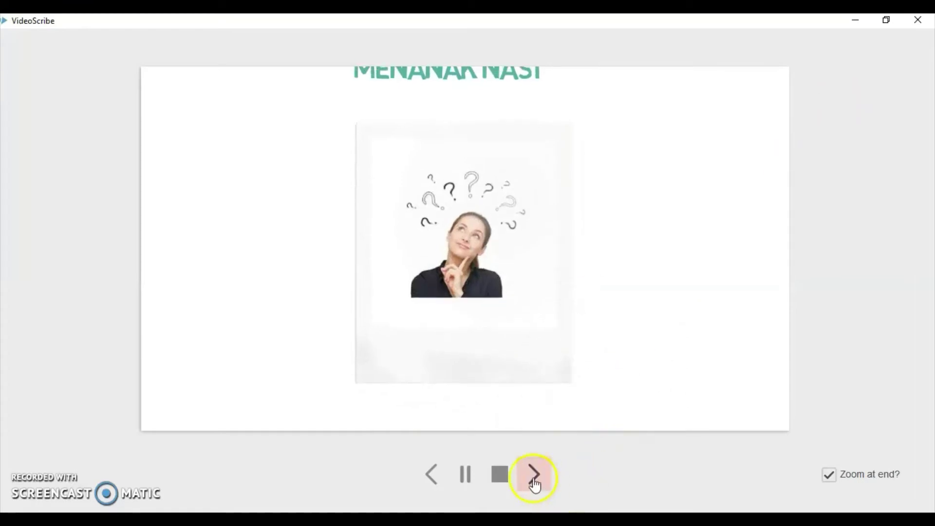
click(502, 475)
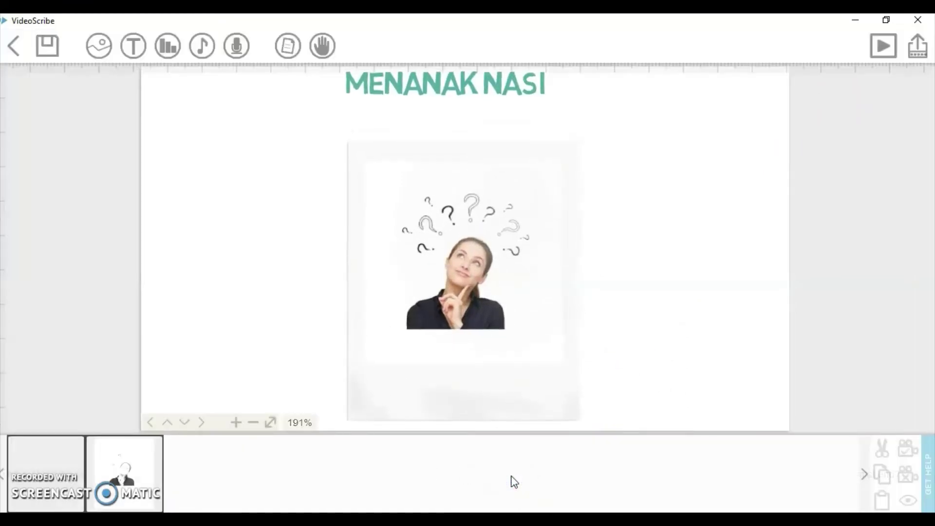
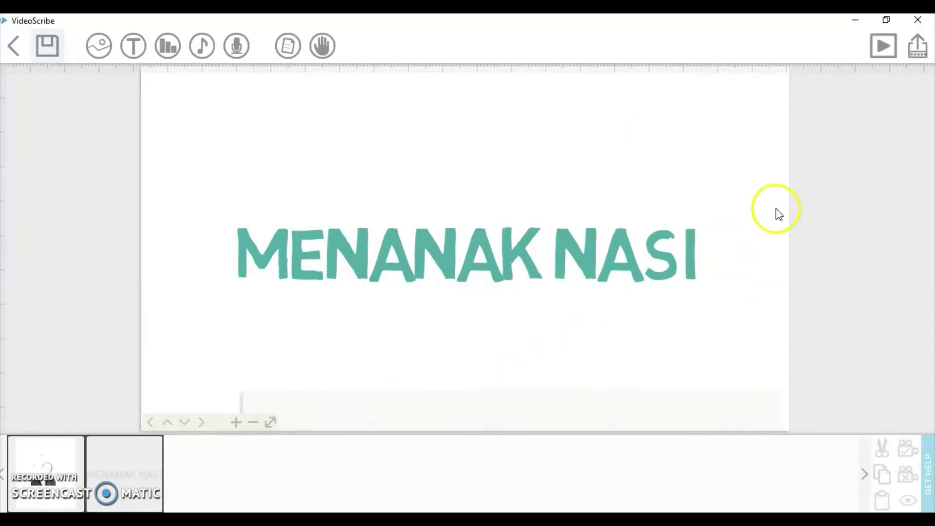
- Save the updated scribe again under the same name, Belajar 1
click(48, 51)
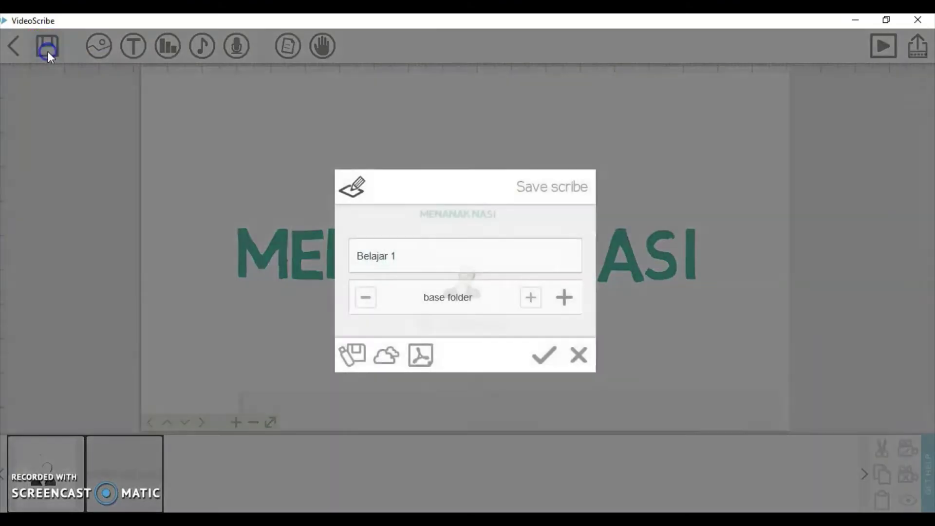
click(544, 357)
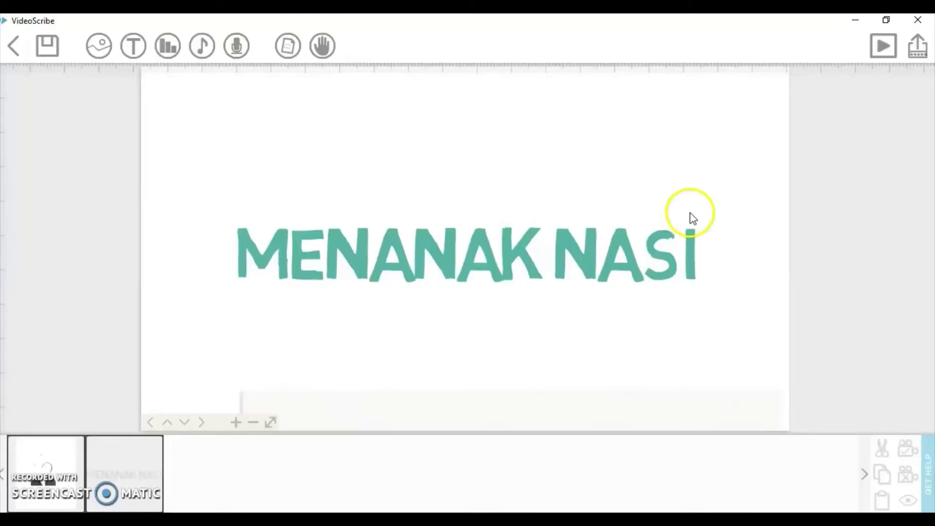
- Publish the scribe as a video file named Belajar 1 in Quicktime MOV format, size 640 (Normal), frame rate 25
click(917, 49)
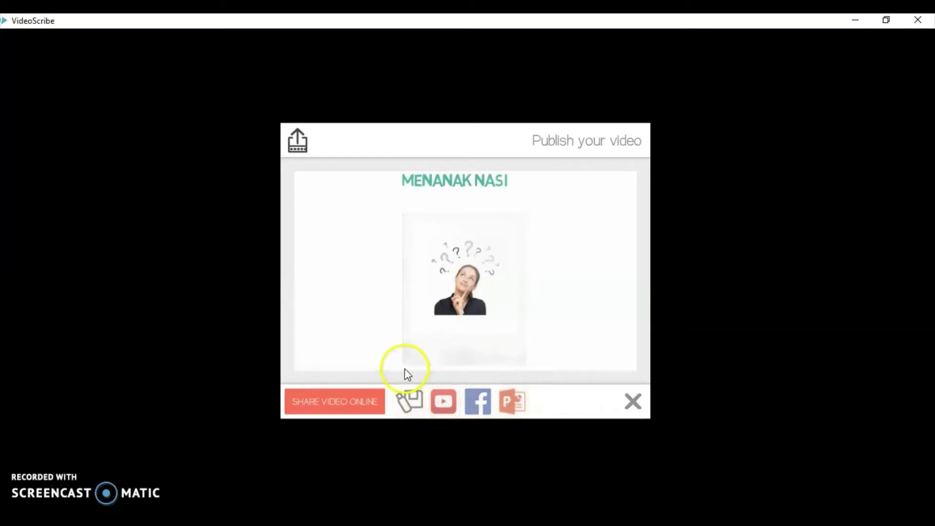
click(417, 408)
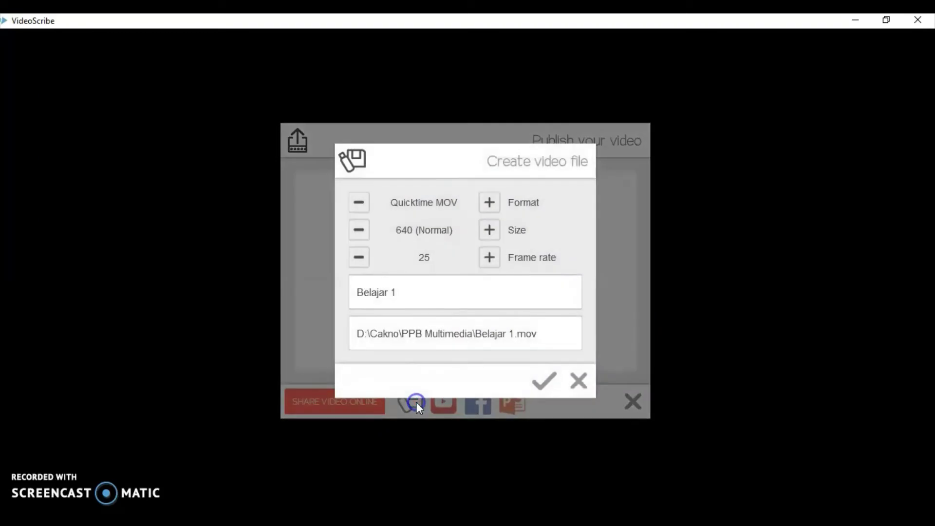
click(387, 290)
click(539, 389)
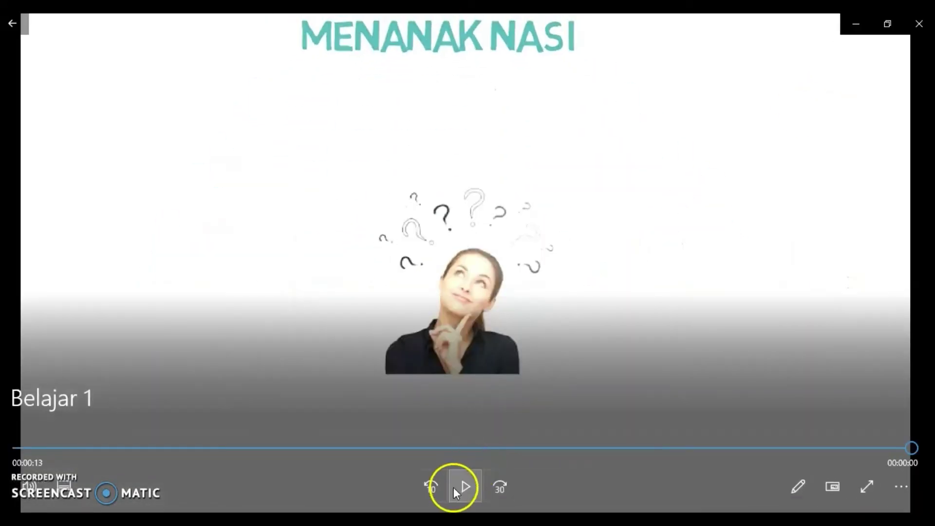
- Close the Belajar 1 video playback and exit VideoScribe, accepting the closing confirmation
click(920, 25)
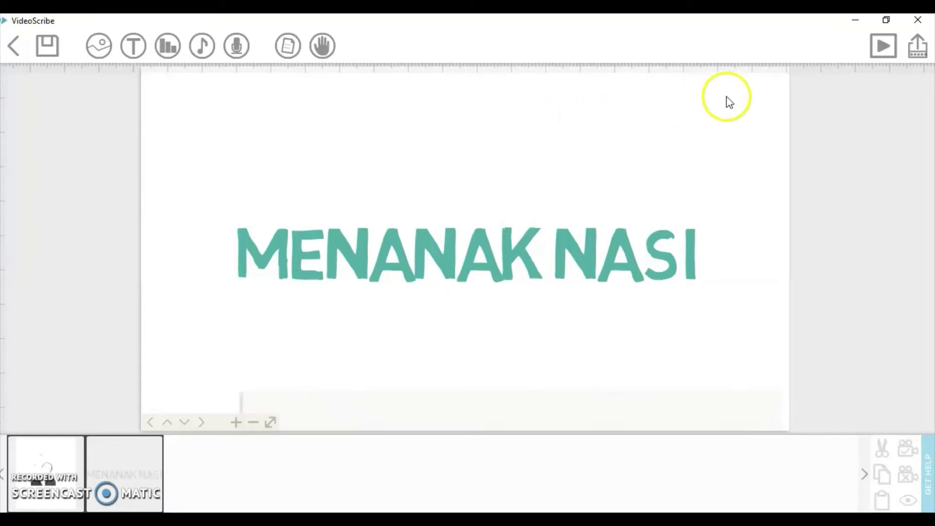
click(924, 23)
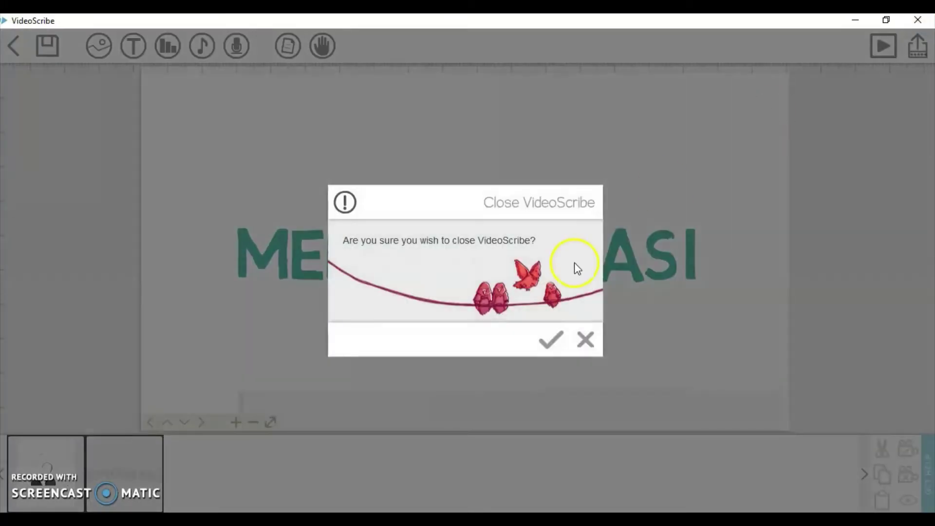
click(540, 341)
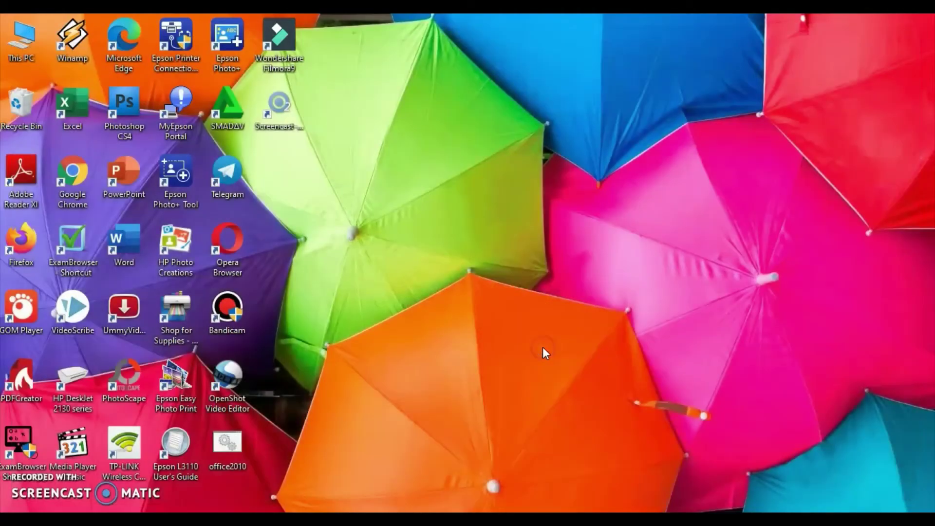
- Switch to a blank PowerPoint presentation and enter "CARA MENANAK" in the title placeholder of the first slide
click(462, 398)
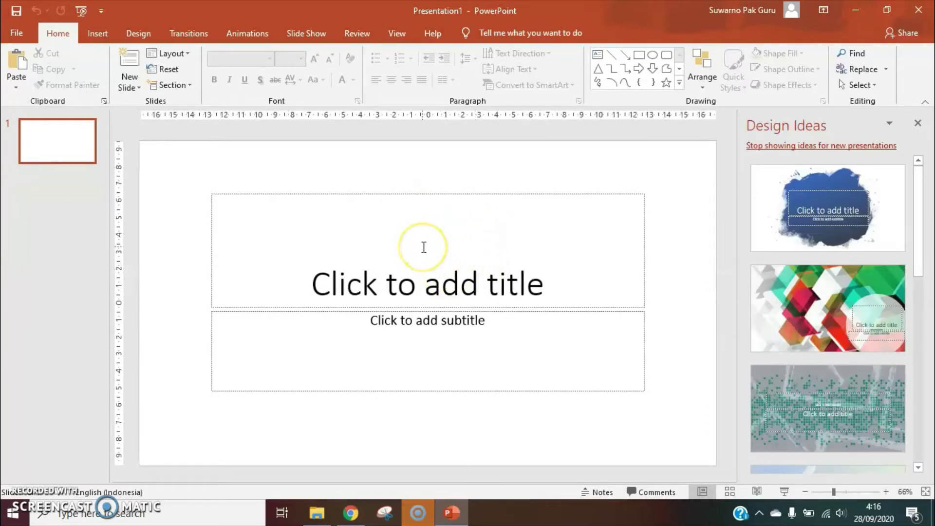
click(423, 246)
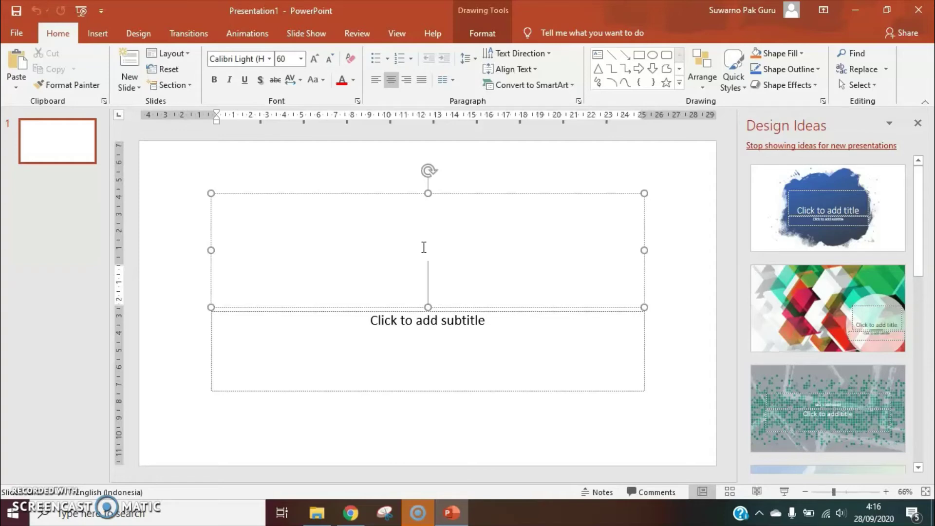
text(CARA MENANA)
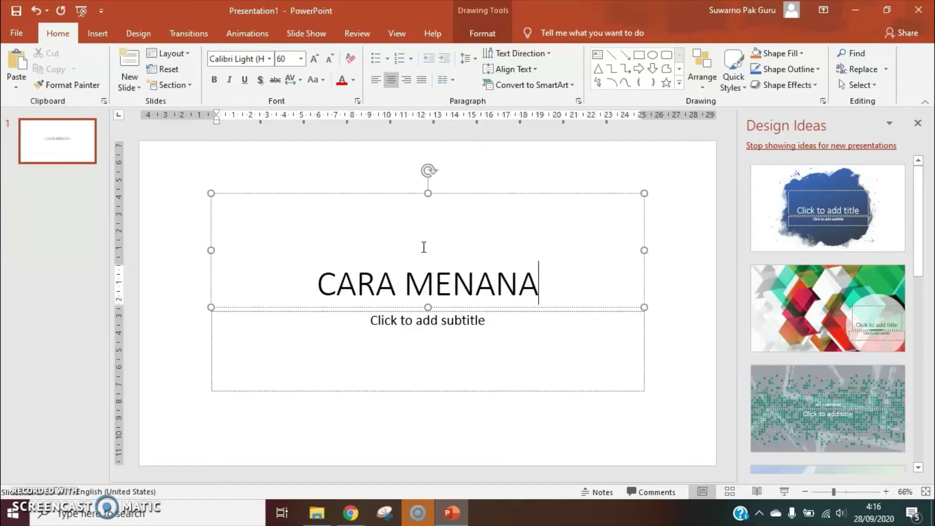
text(K)
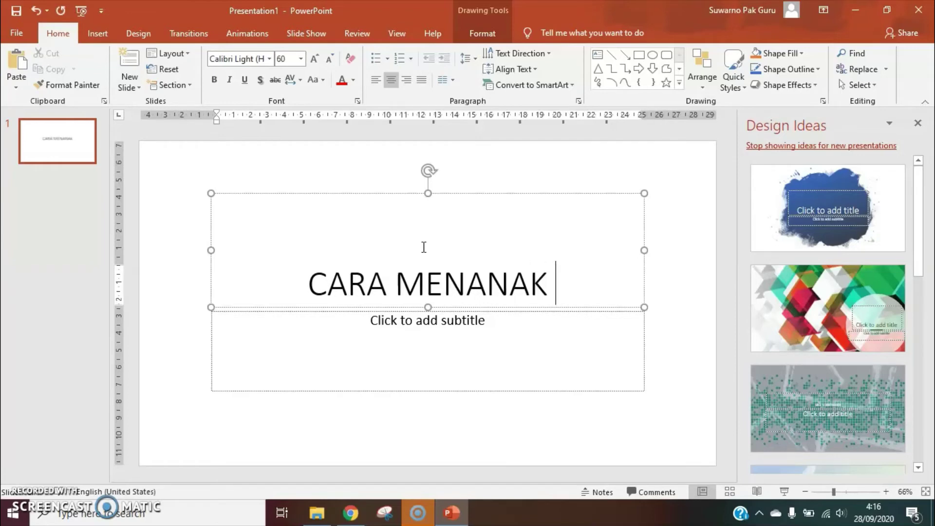